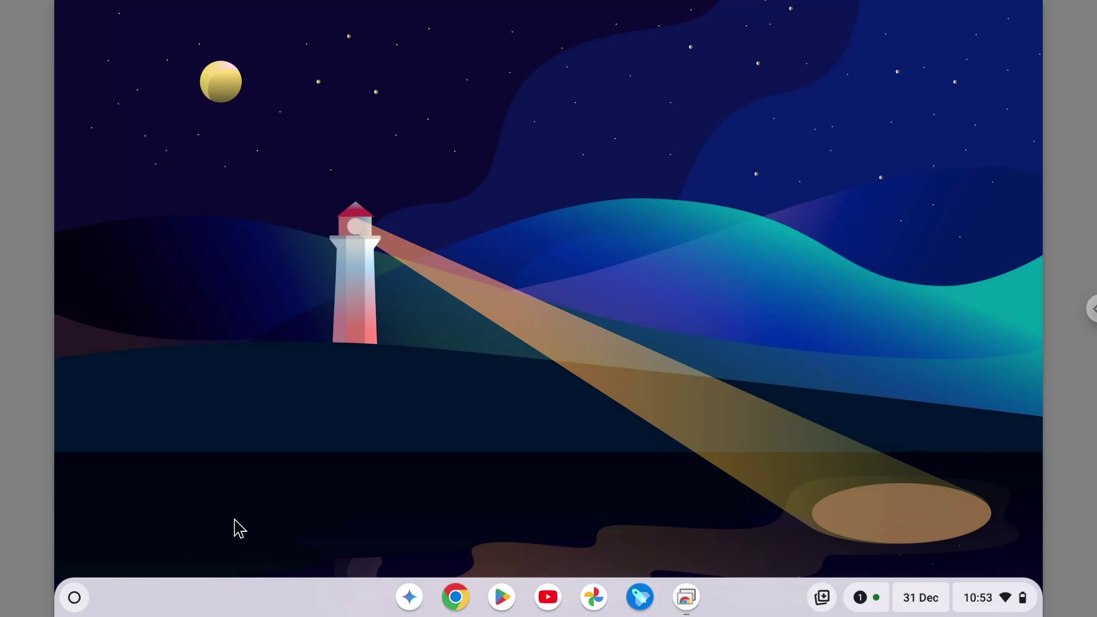
- Pin YouTube Music to the shelf from the launcher and return to the desktop
left_click(76, 598)
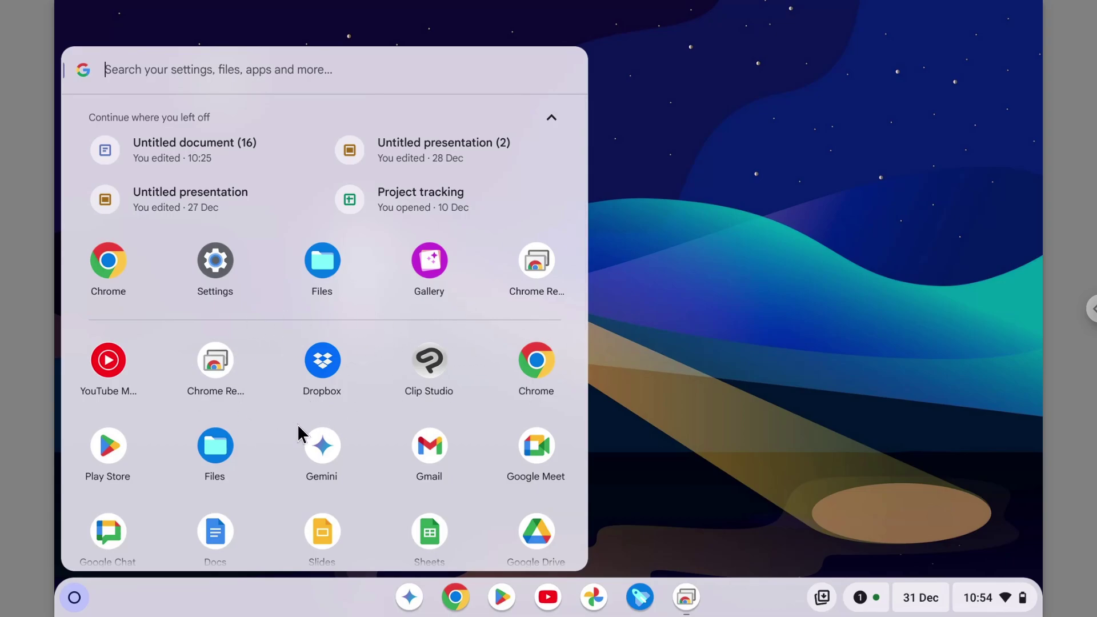
right_click(111, 366)
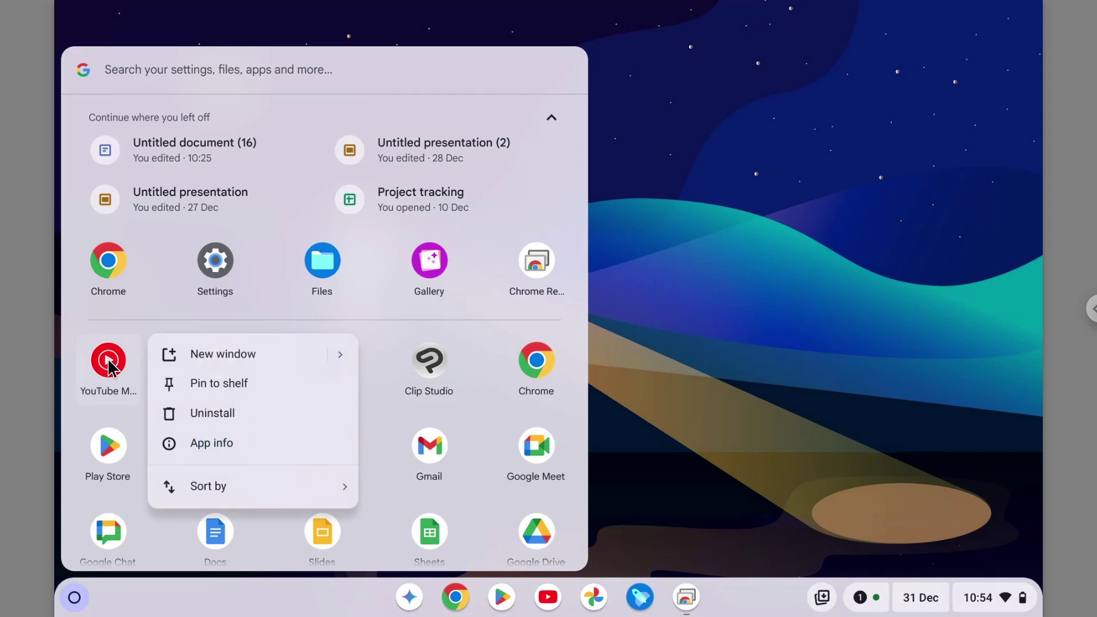
left_click(254, 387)
left_click(740, 458)
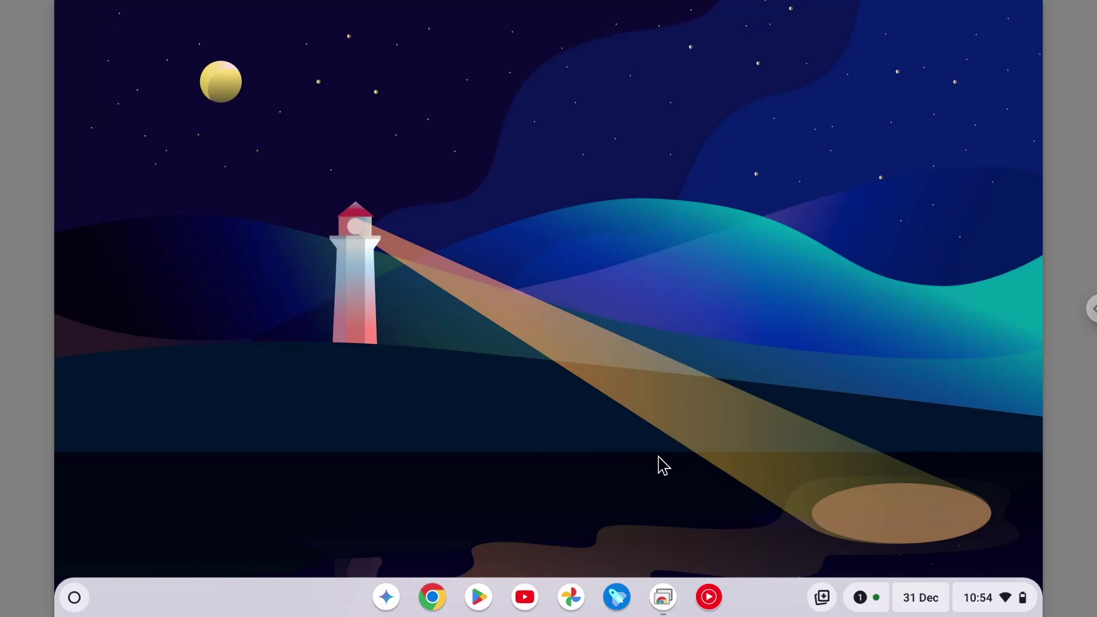
- Unpin YouTube Music from the shelf, then drag it back on from the launcher
right_click(715, 600)
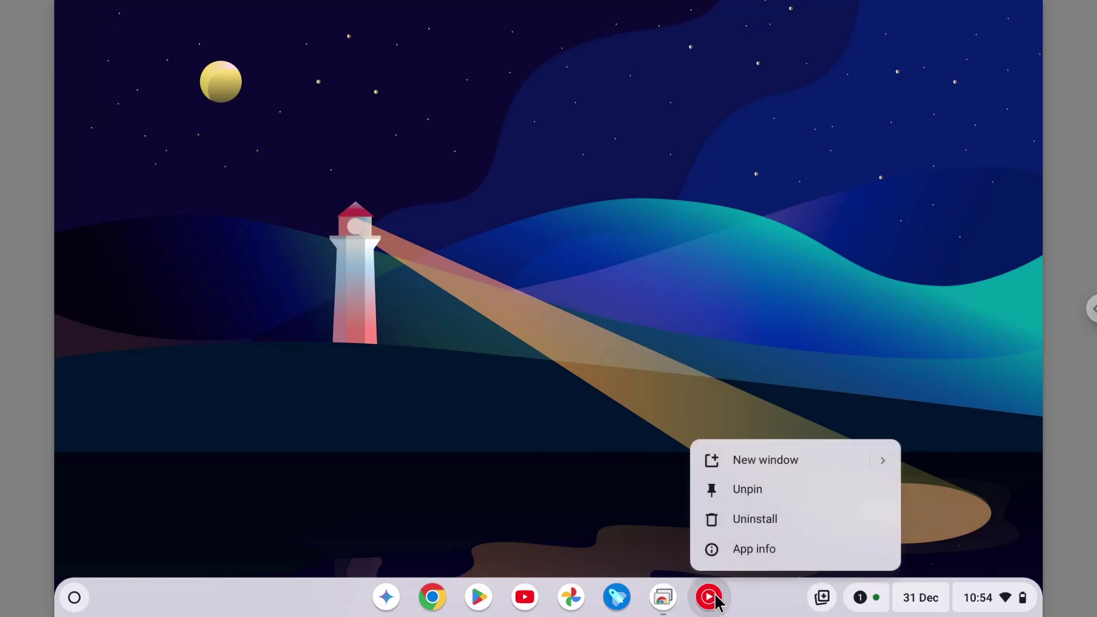
left_click(759, 495)
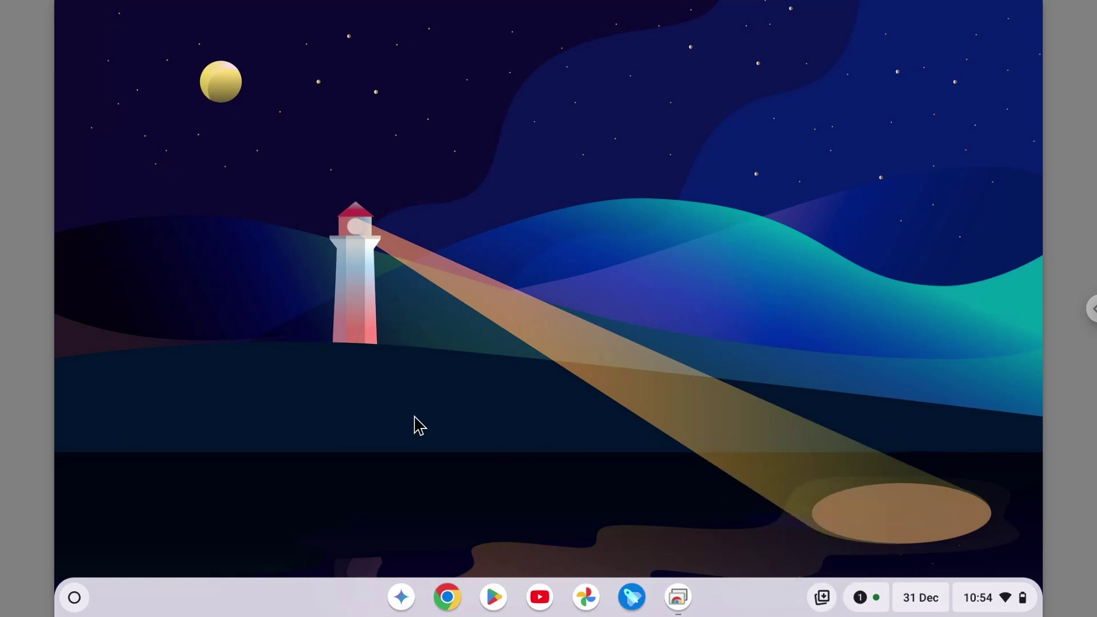
left_click(75, 600)
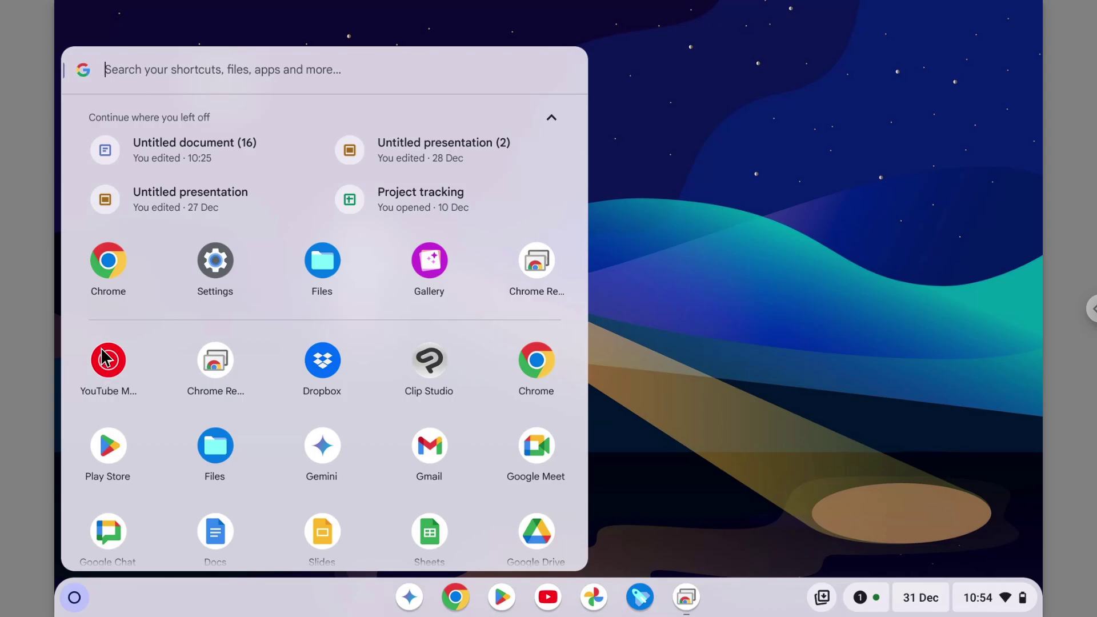
mouse_move(103, 358)
left_mouse_down()
mouse_move(392, 608)
mouse_move(381, 606)
left_mouse_up()
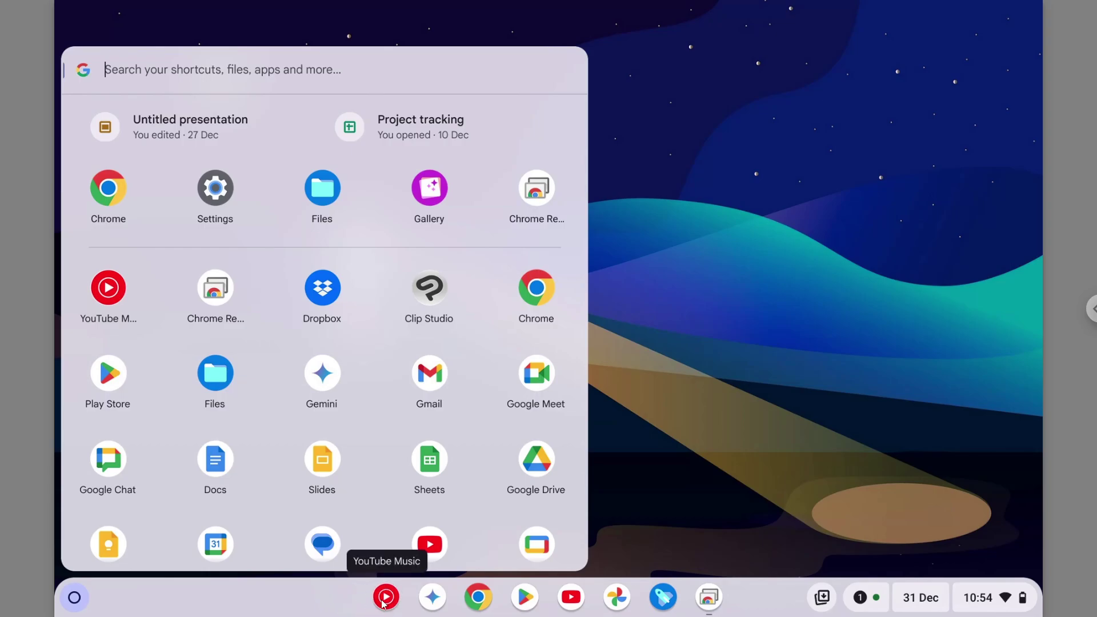
left_click(709, 506)
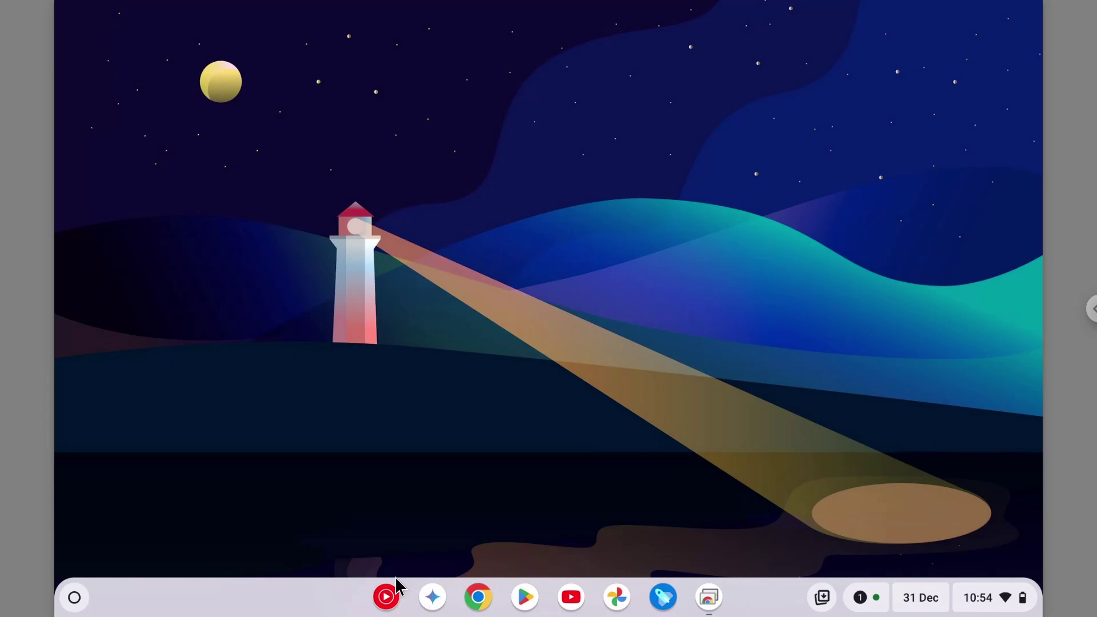
- Move the pinned YouTube Music icon to the right end of the shelf
left_click(387, 600)
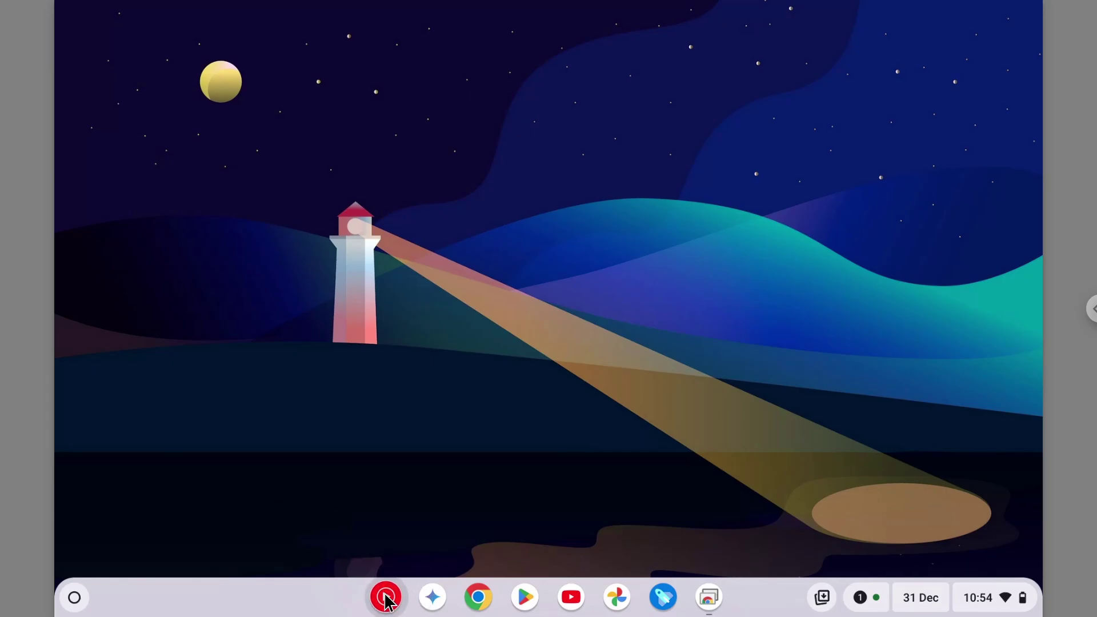
left_click_drag(387, 600, 751, 602)
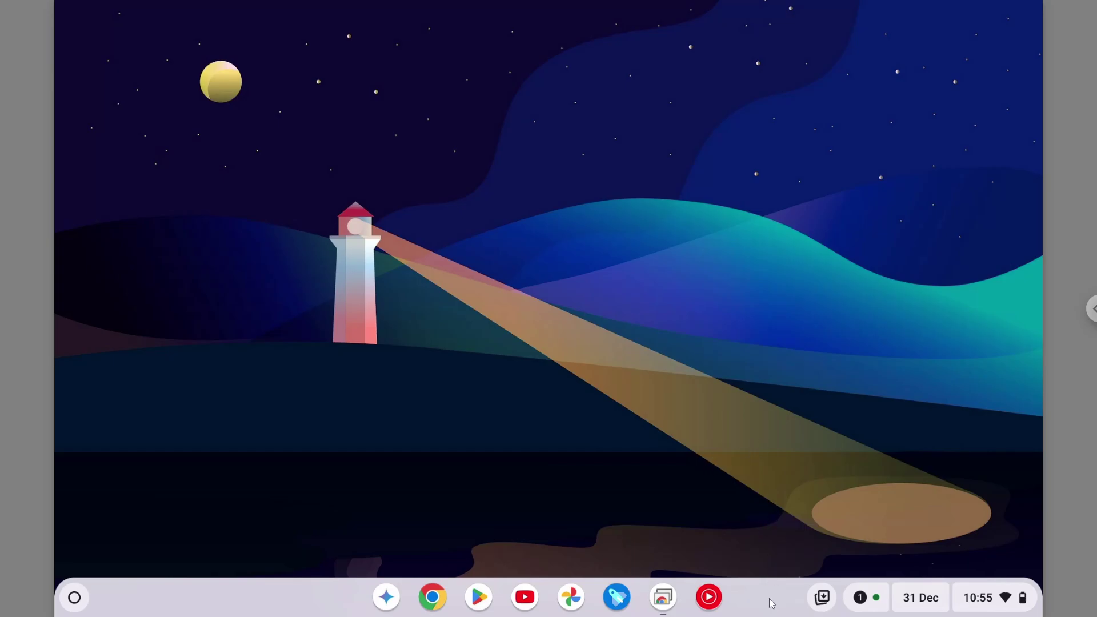
- Launch Chrome from the shelf, showing the Microsoft Bing homepage
left_click(434, 599)
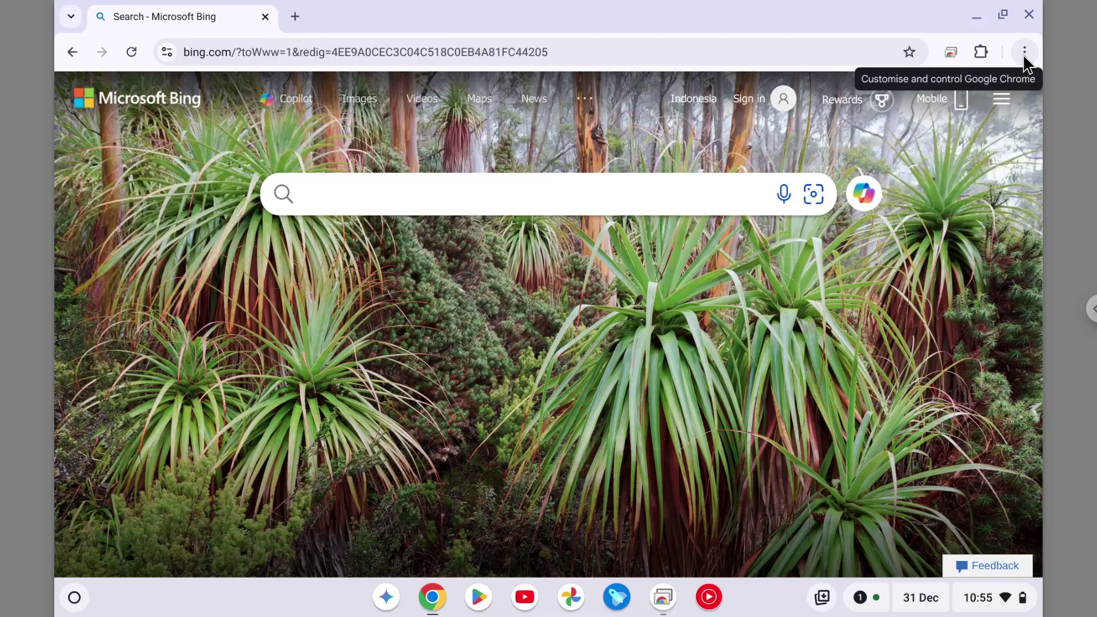
- Create an app shortcut for the Search - Microsoft Bing page and minimise the browser
left_click(1022, 54)
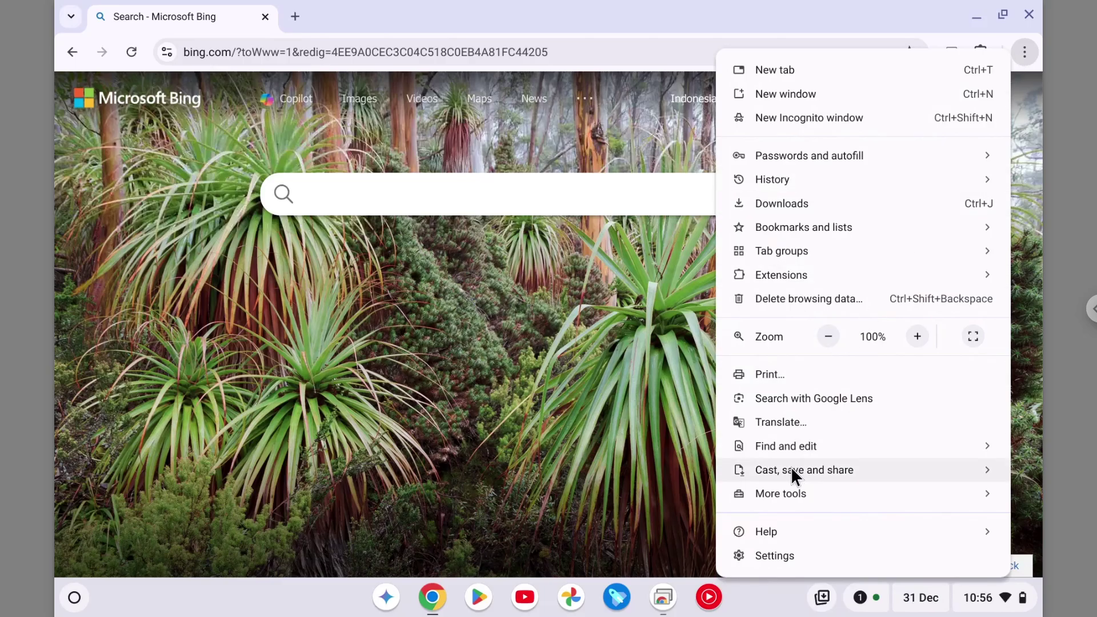
mouse_move(804, 470)
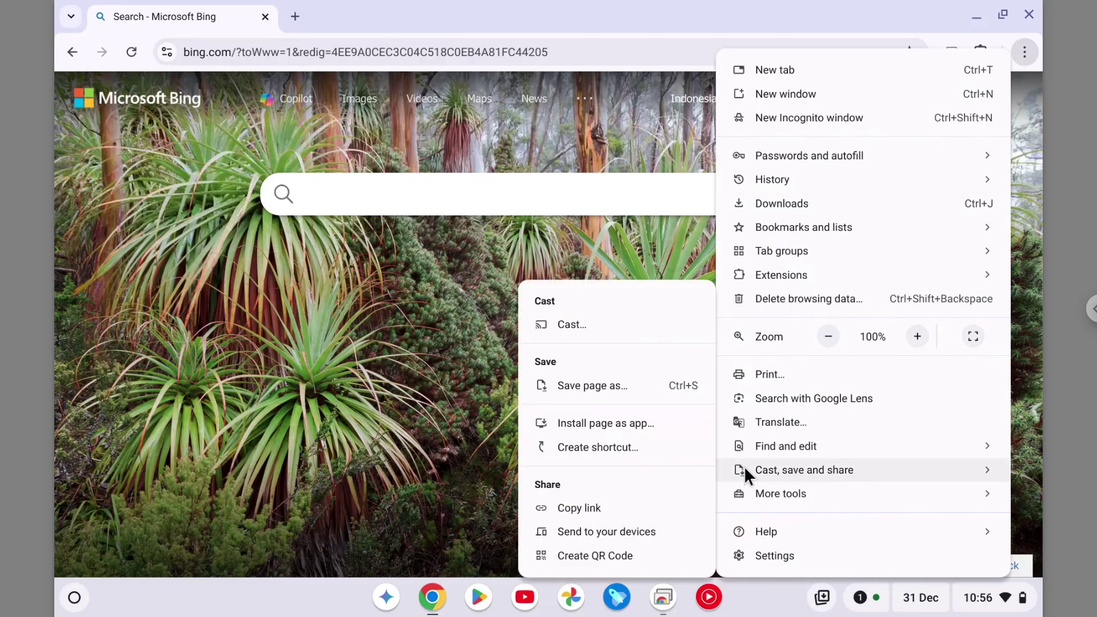
left_click(603, 448)
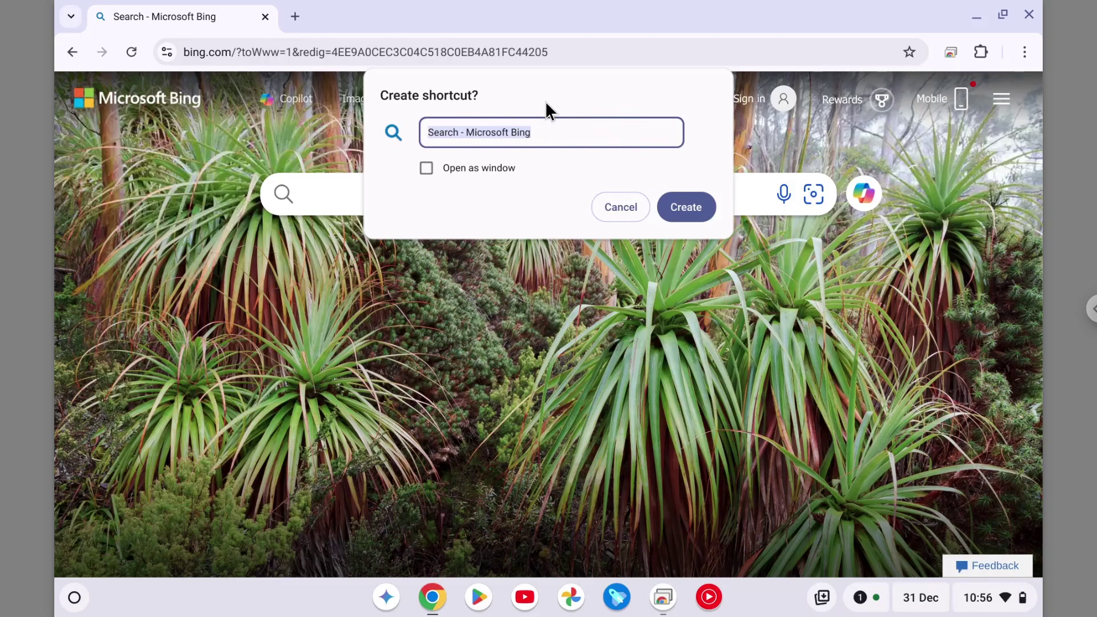
left_click(695, 209)
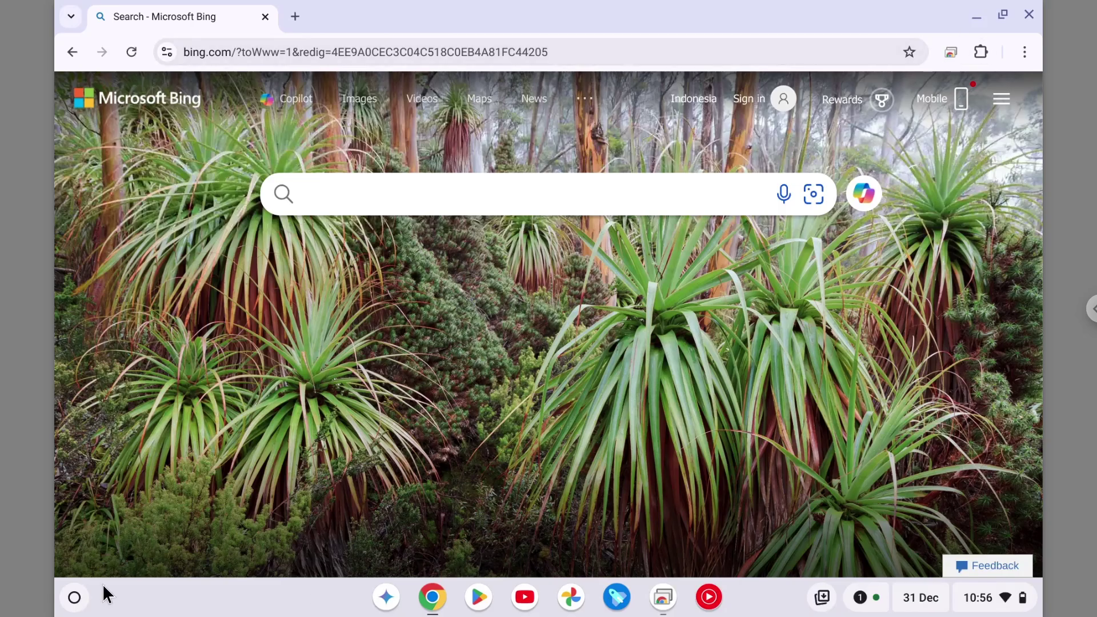
left_click(975, 16)
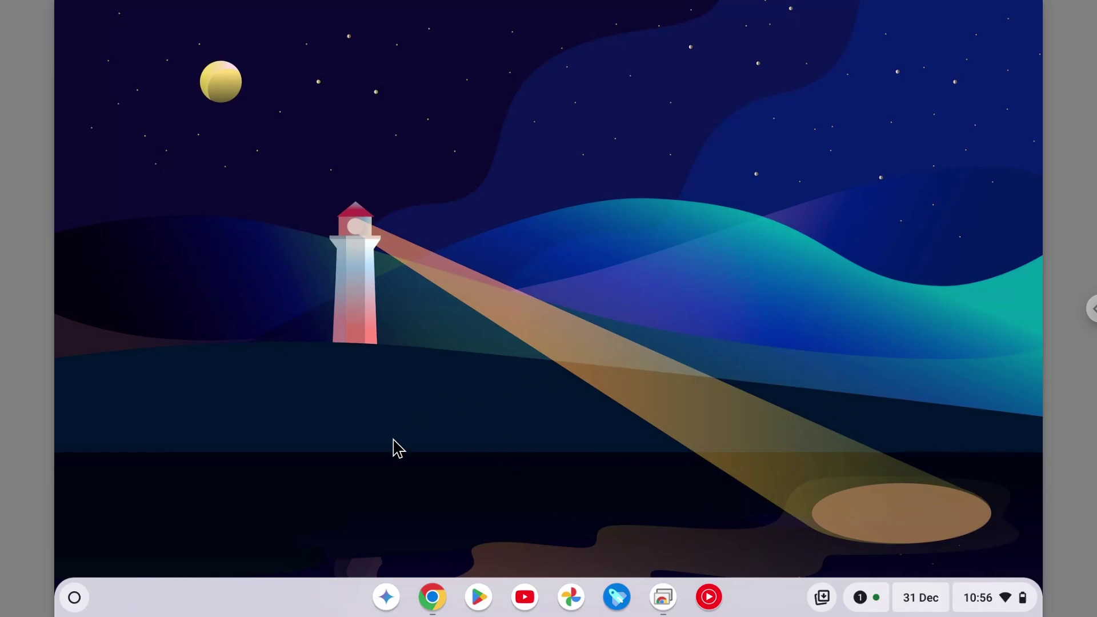
- Pin the Search - Microsoft Bing shortcut to the shelf and launch it from there
left_click(74, 598)
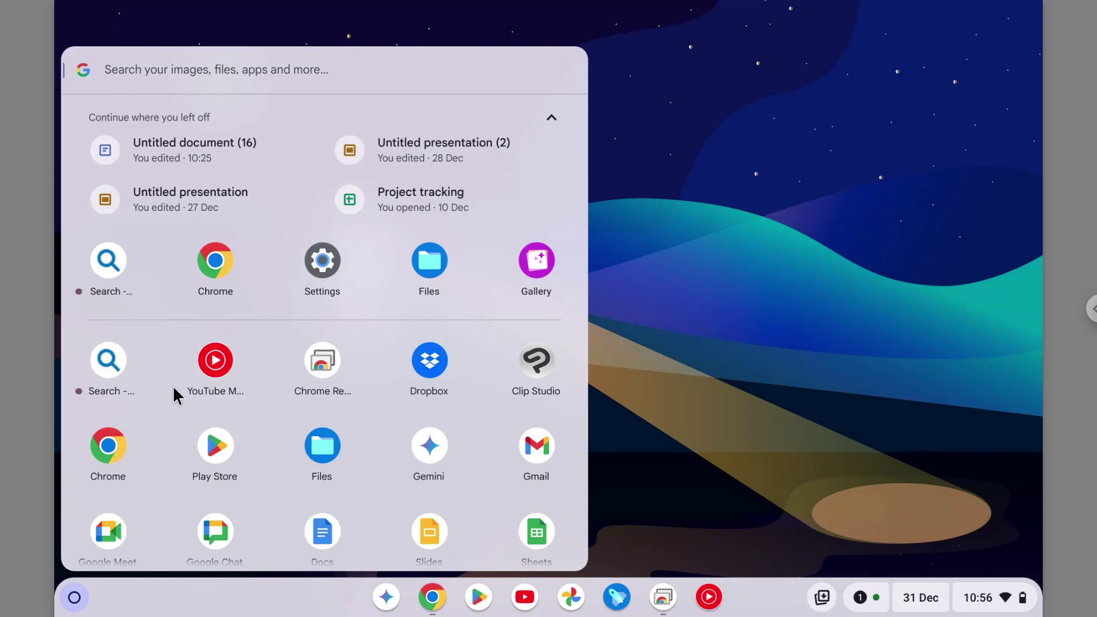
right_click(113, 370)
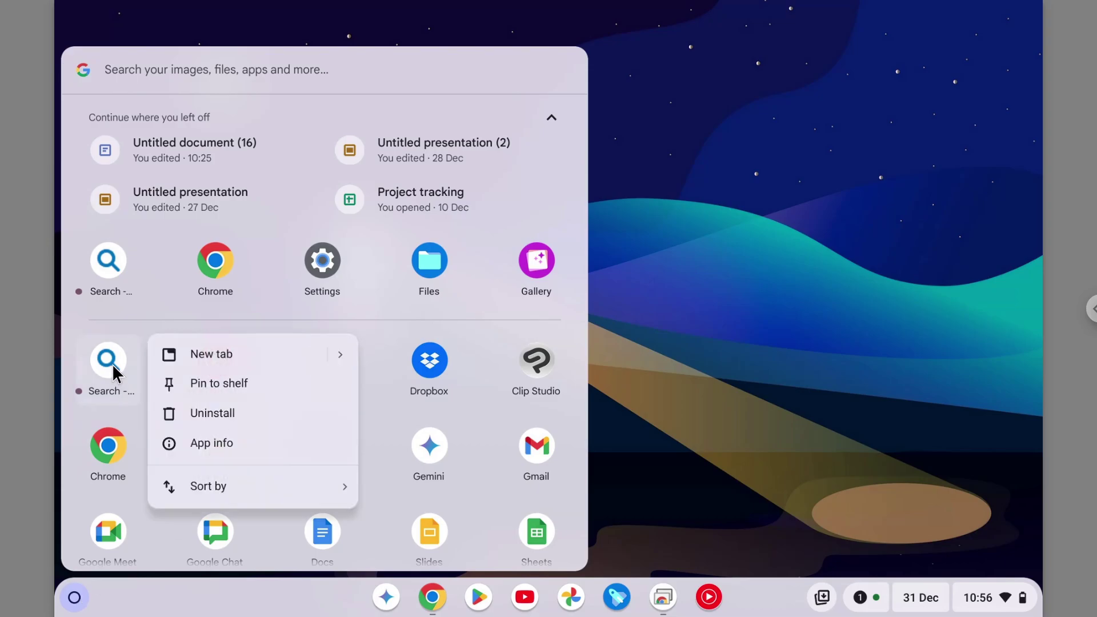
left_click(233, 388)
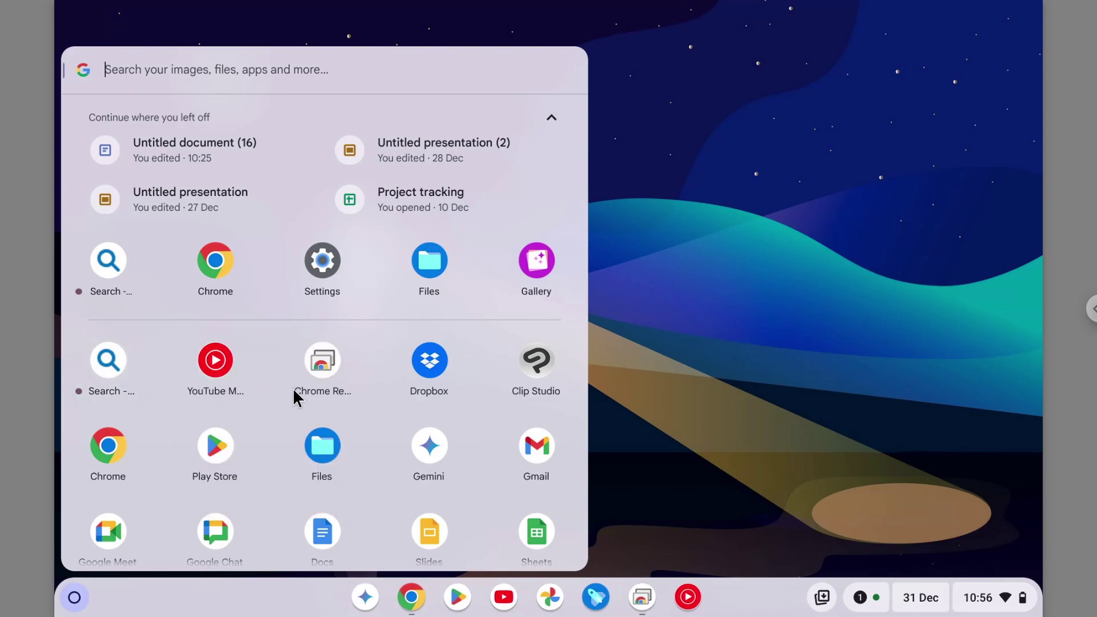
left_click(724, 430)
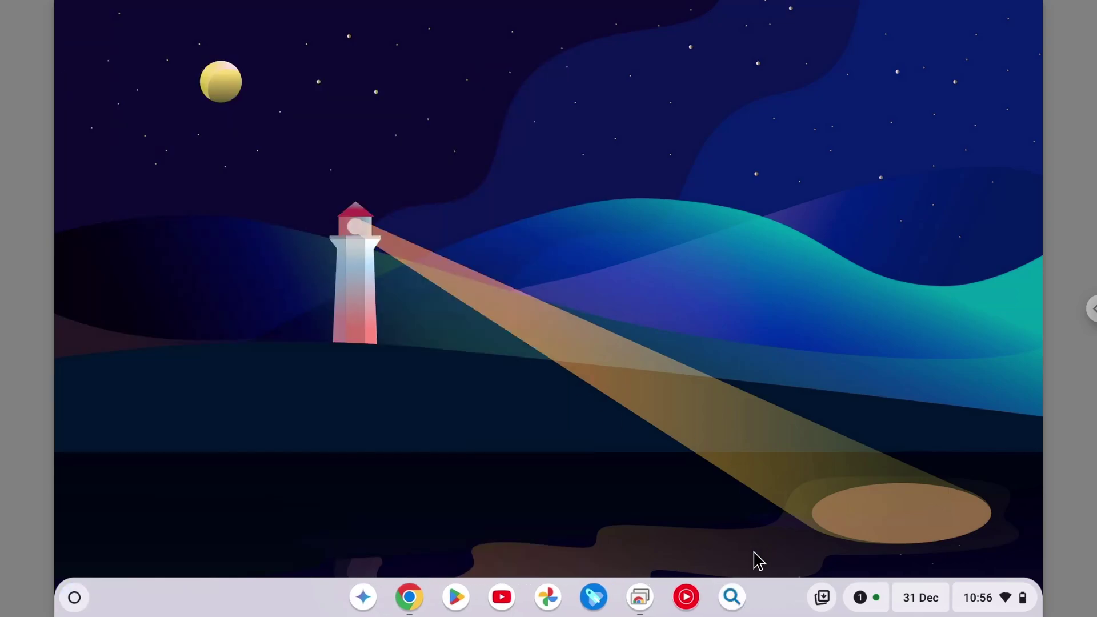
left_click(732, 597)
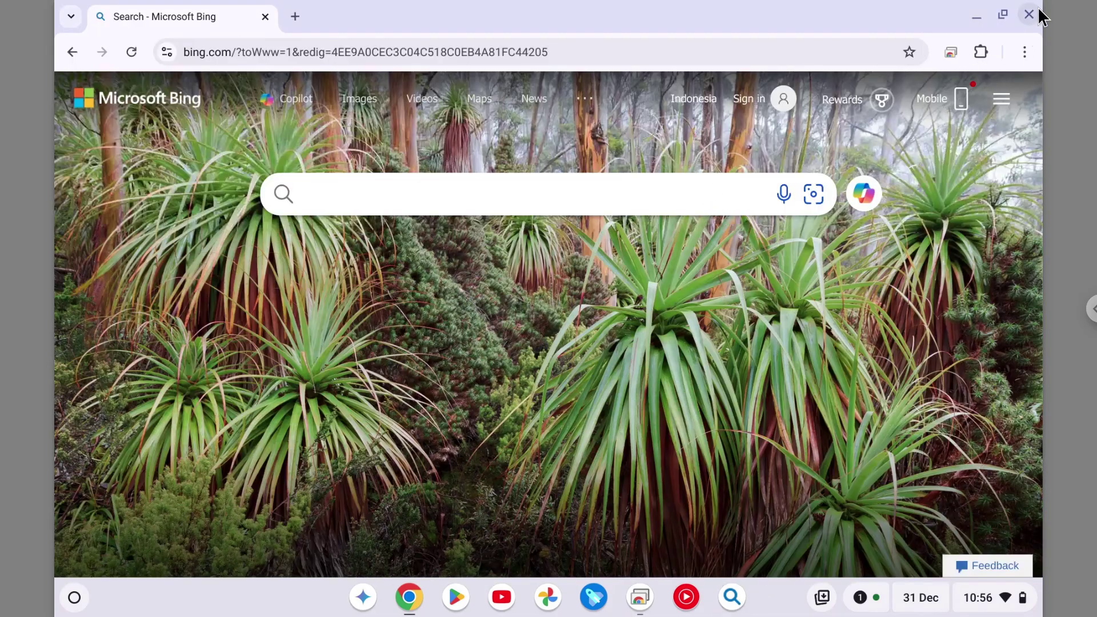
- Close the Bing window, then launch the pinned Bing shortcut again
left_click(1029, 15)
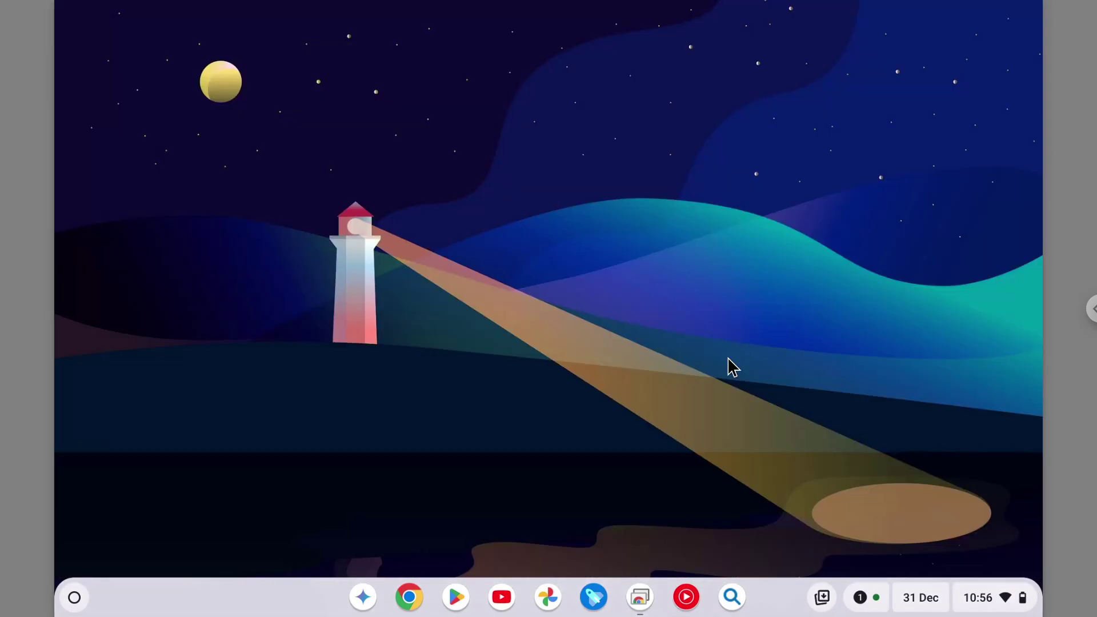
left_click(733, 597)
- Unpin the Bing shortcut and YouTube Music, restoring the shelf's original apps
right_click(731, 603)
left_click(786, 496)
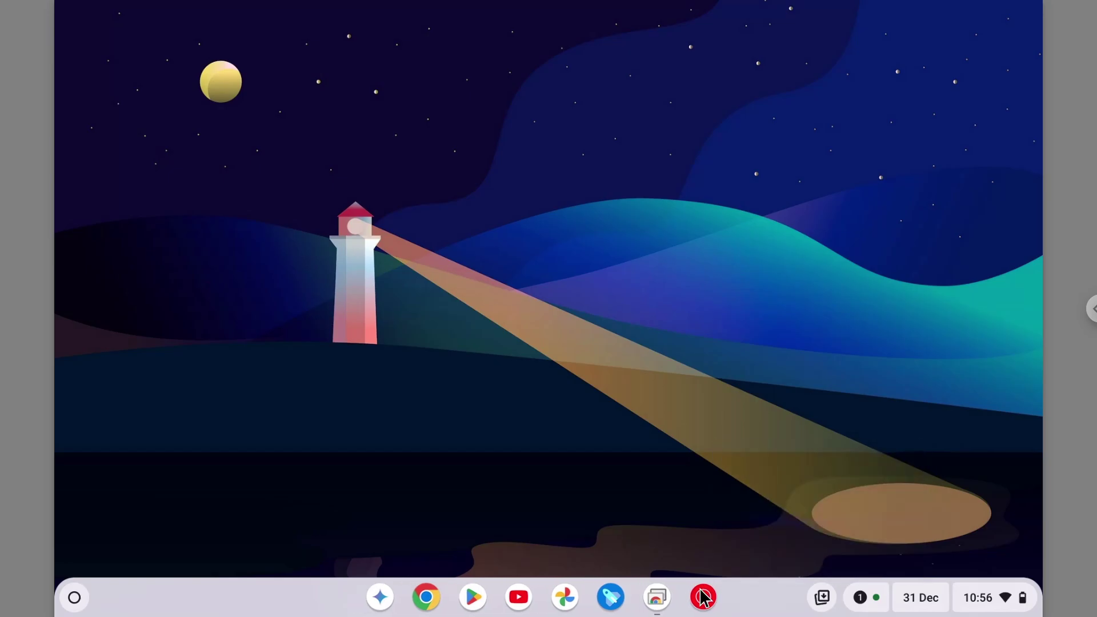
right_click(703, 598)
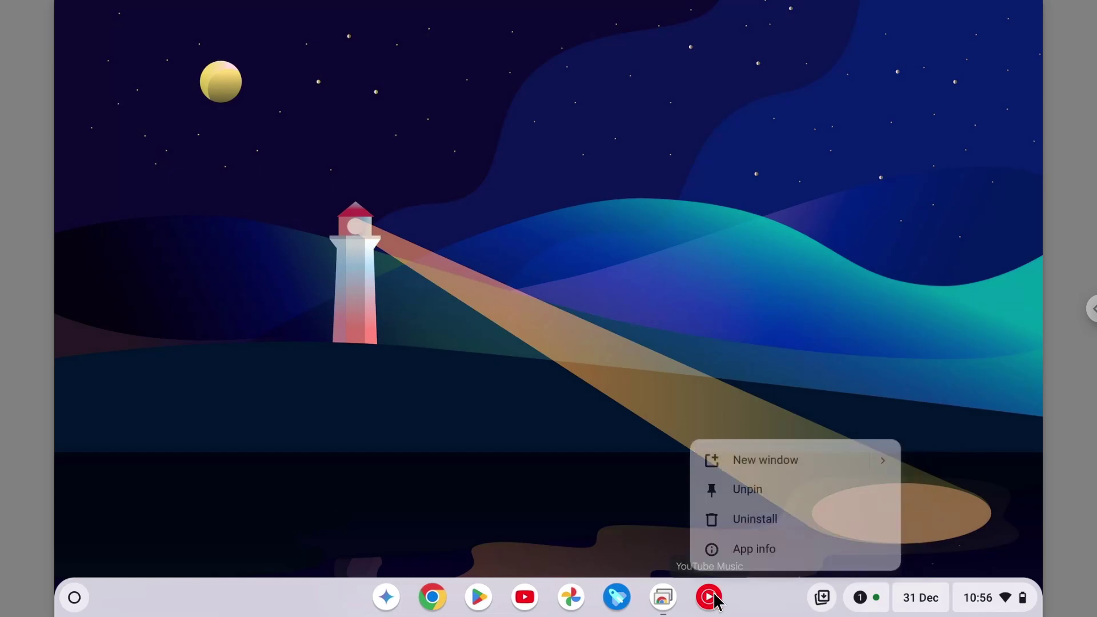
left_click(774, 487)
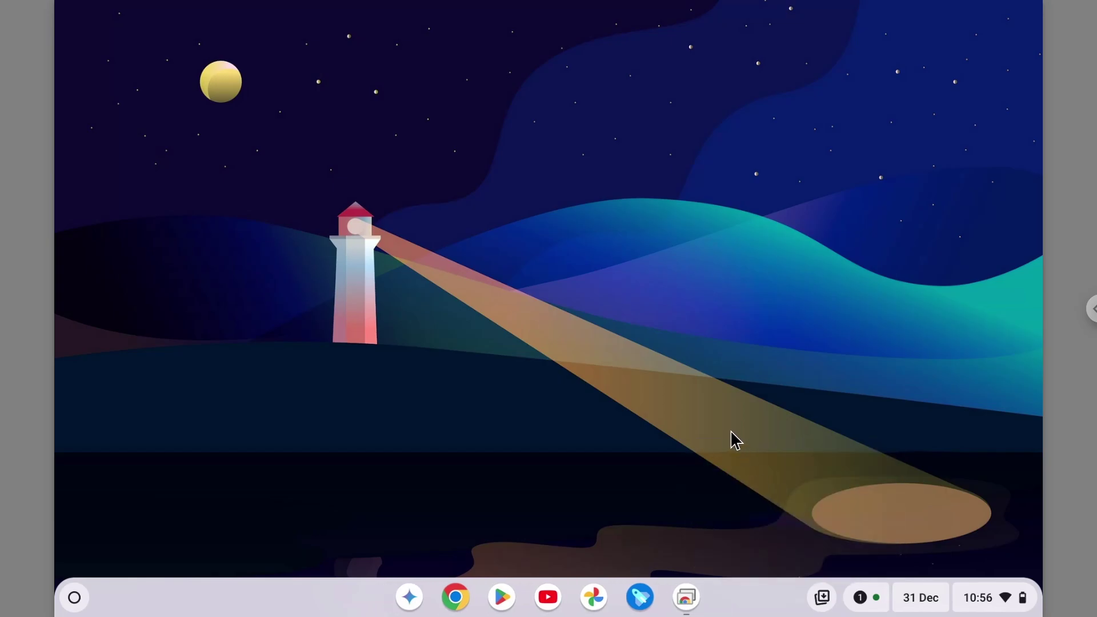